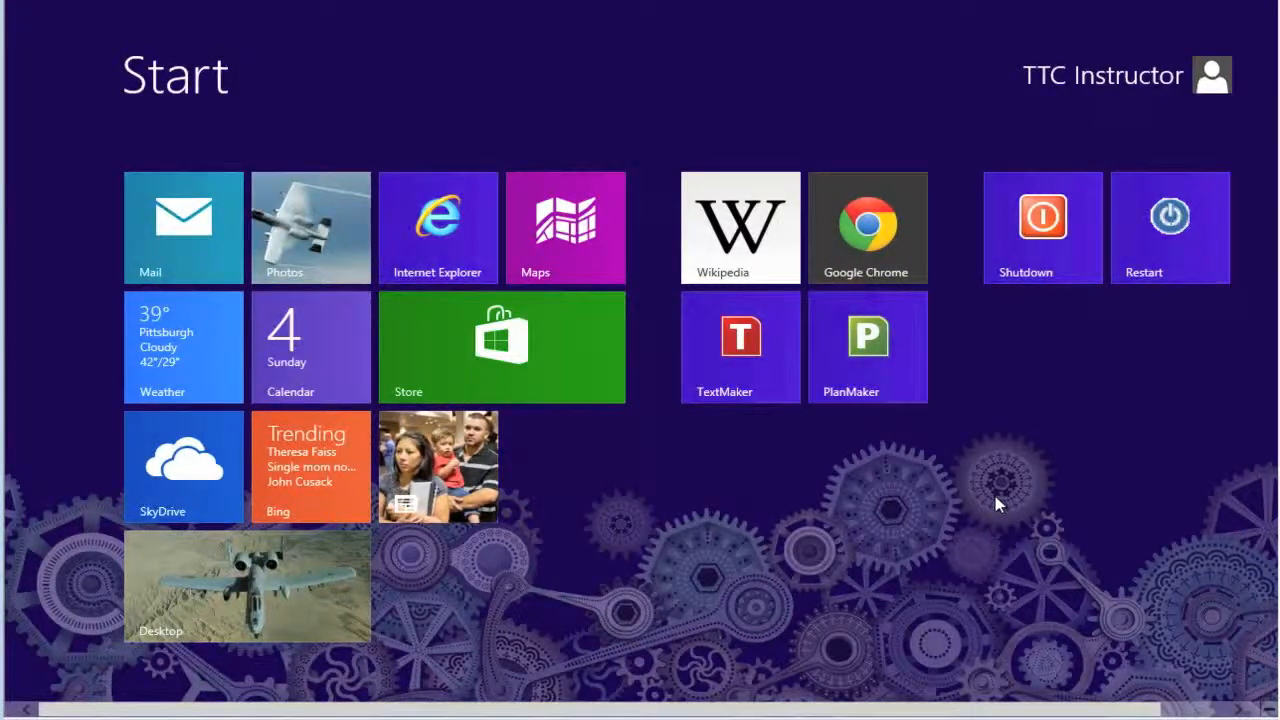
Open Control Panel from the list of all apps and go to Power Options under Hardware and Sound
right_click(995, 496)
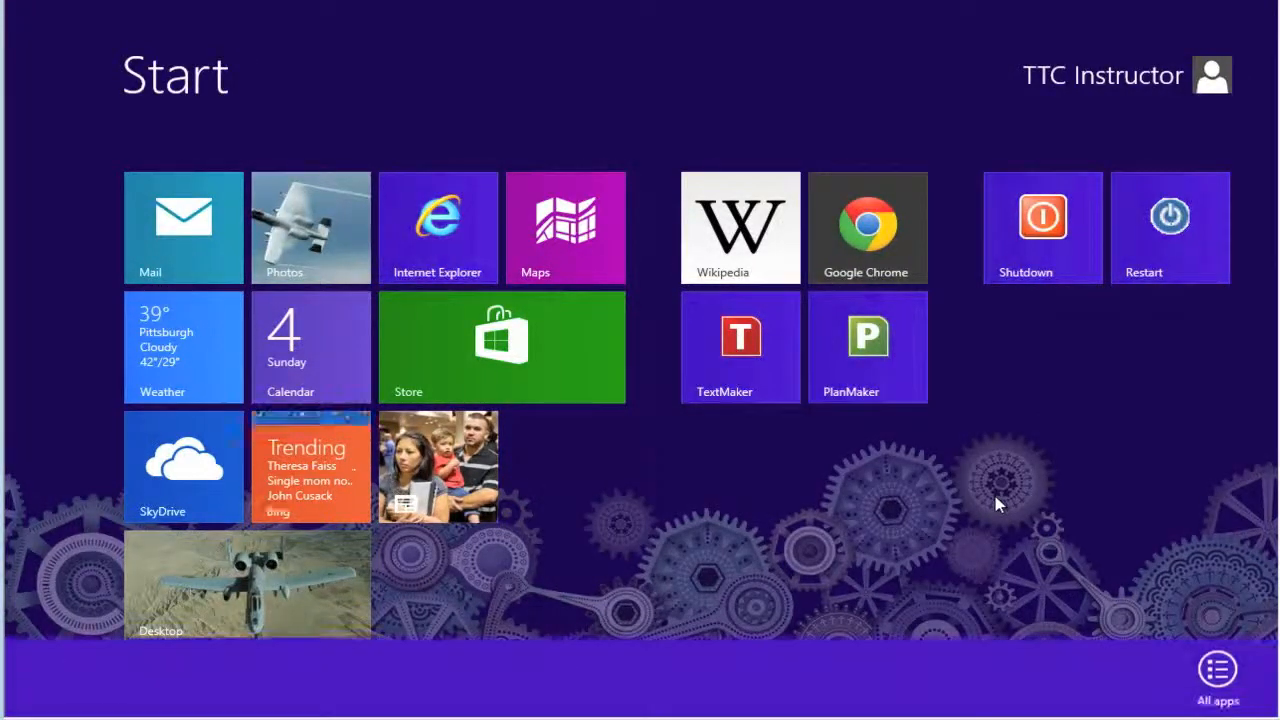
click(1222, 676)
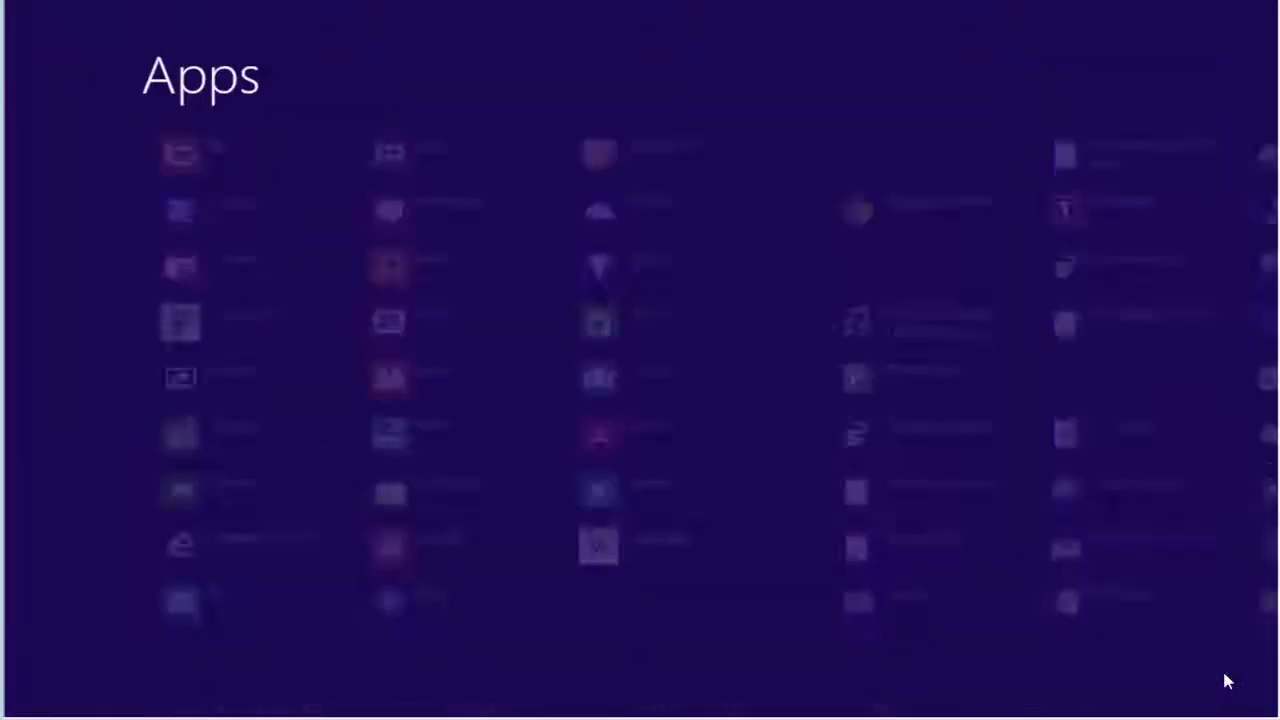
scroll(1195, 664, down, 3)
scroll(1195, 664, down, 3)
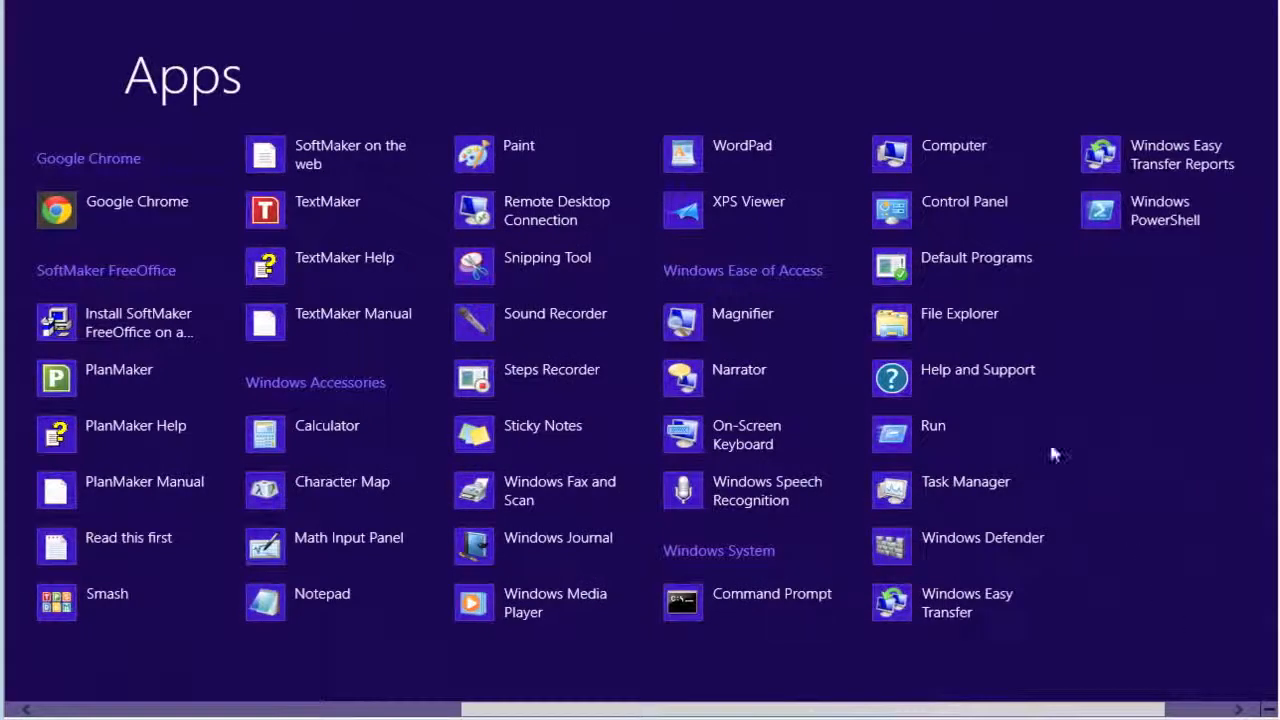
click(932, 205)
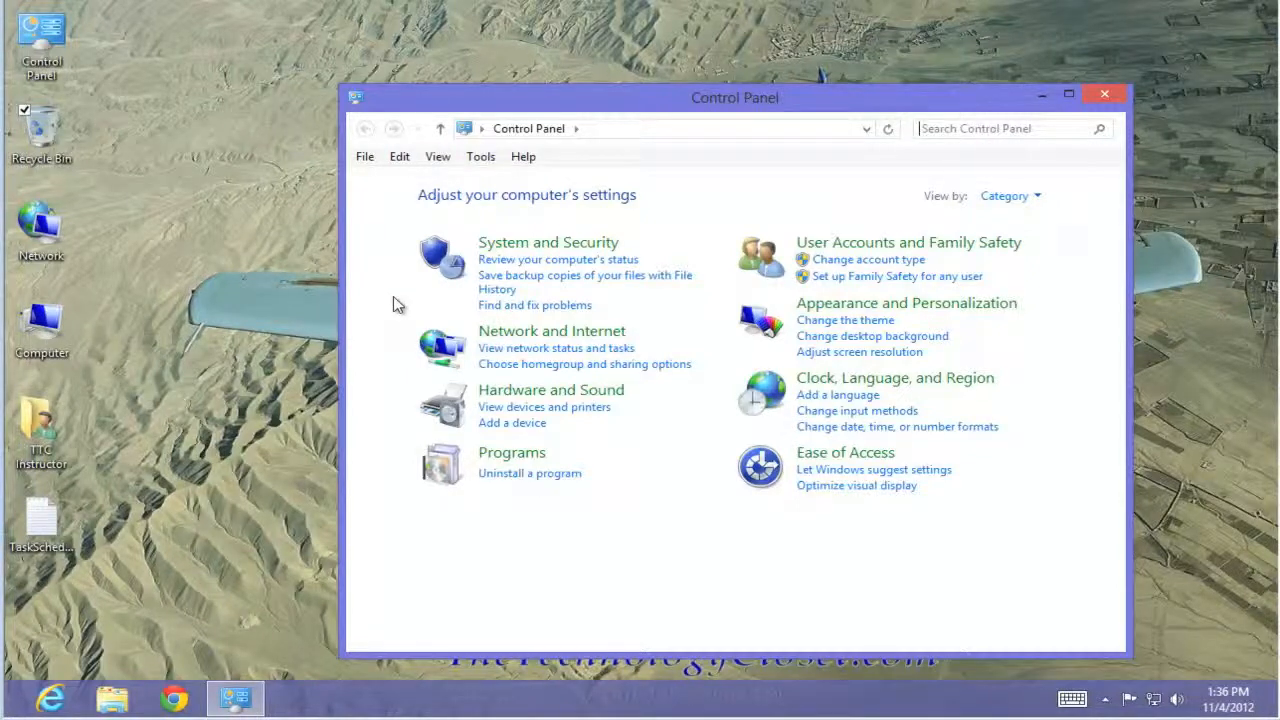
click(535, 398)
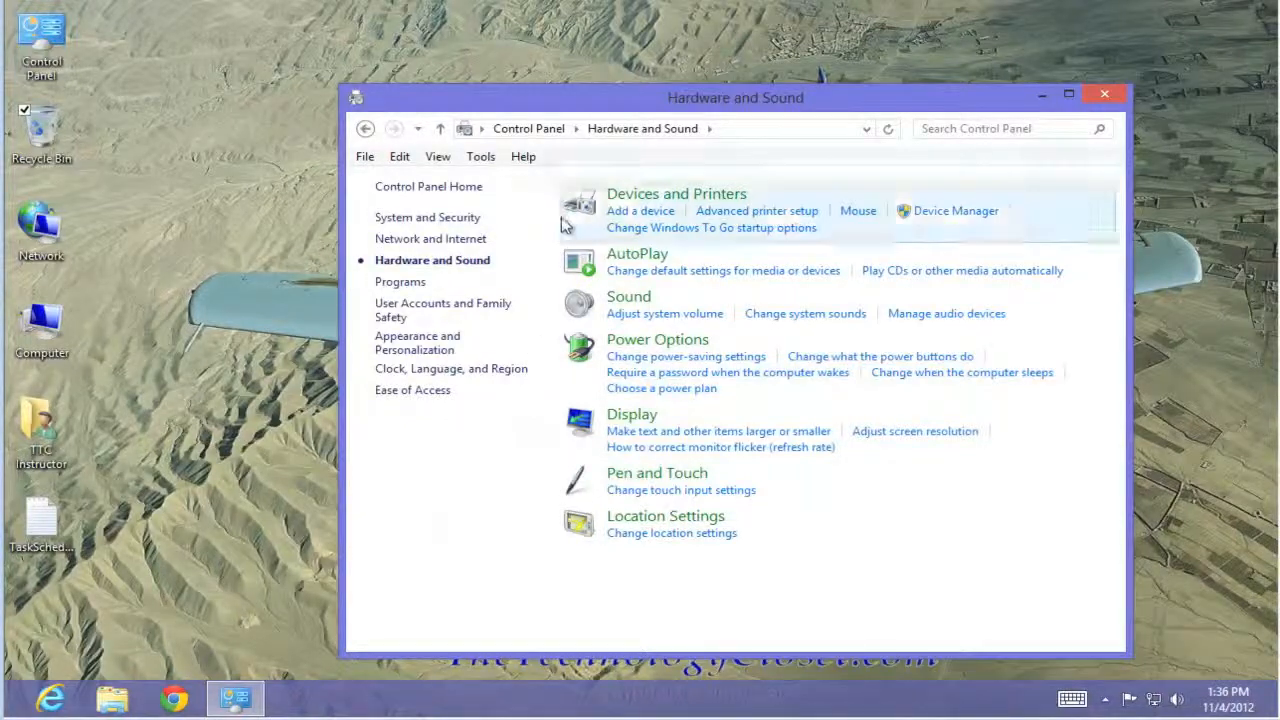
click(643, 345)
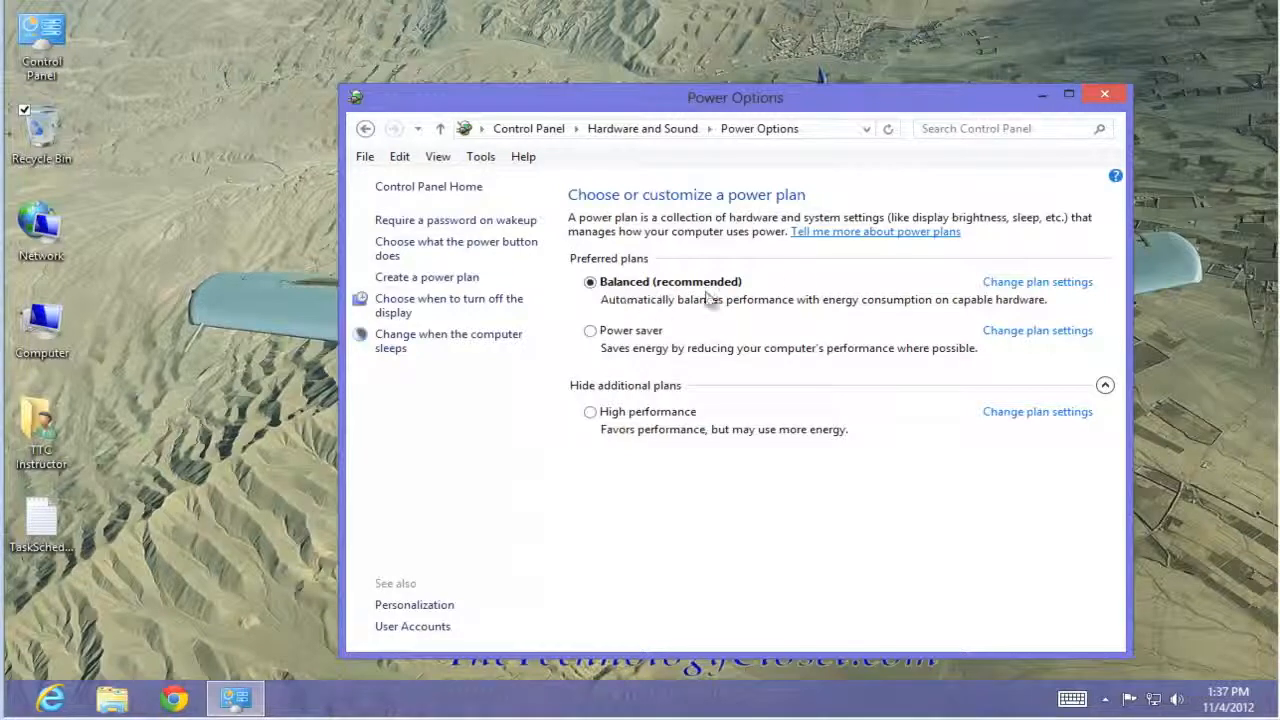
Review the Balanced plan's settings and the available times for turning off the display, leaving them as they are
click(1012, 289)
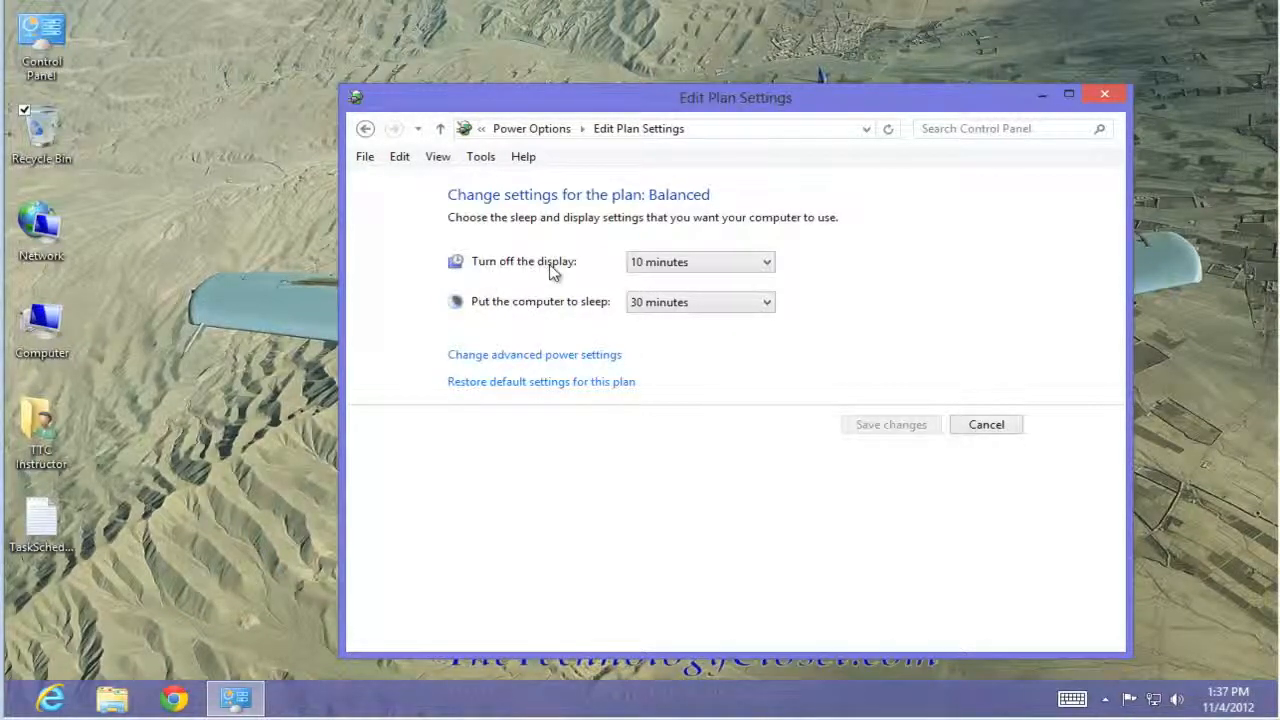
click(768, 262)
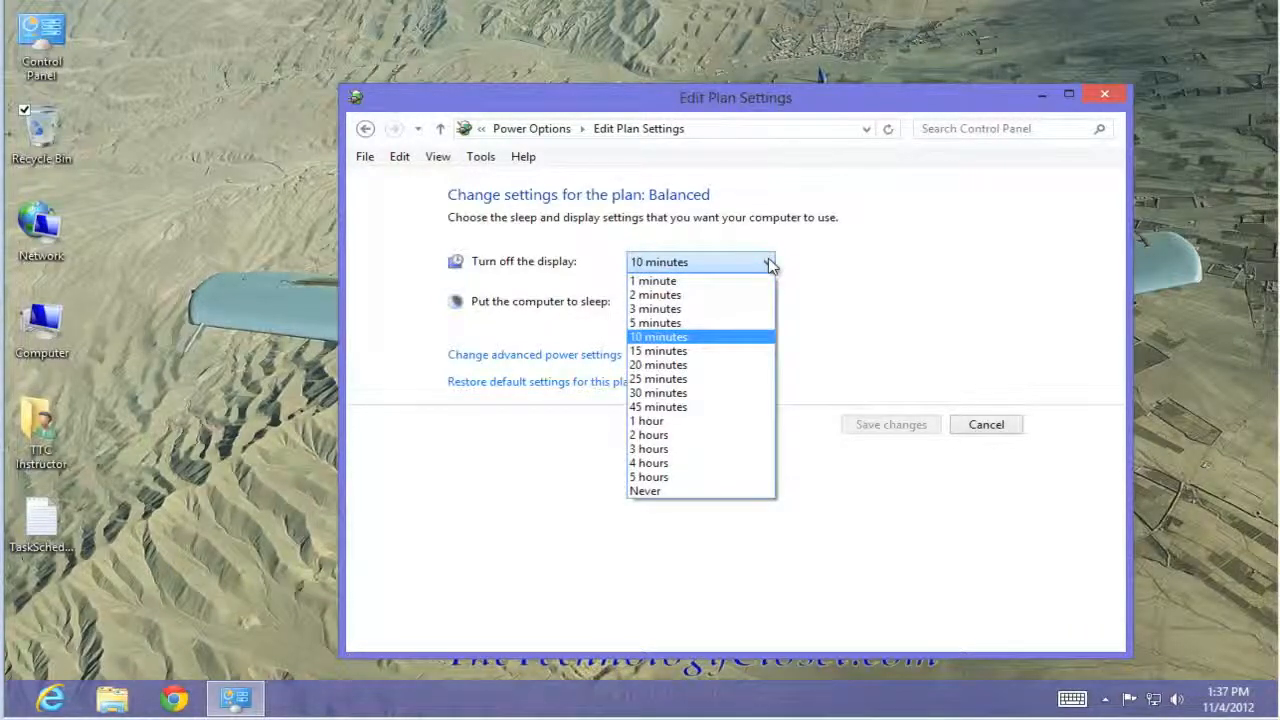
click(797, 262)
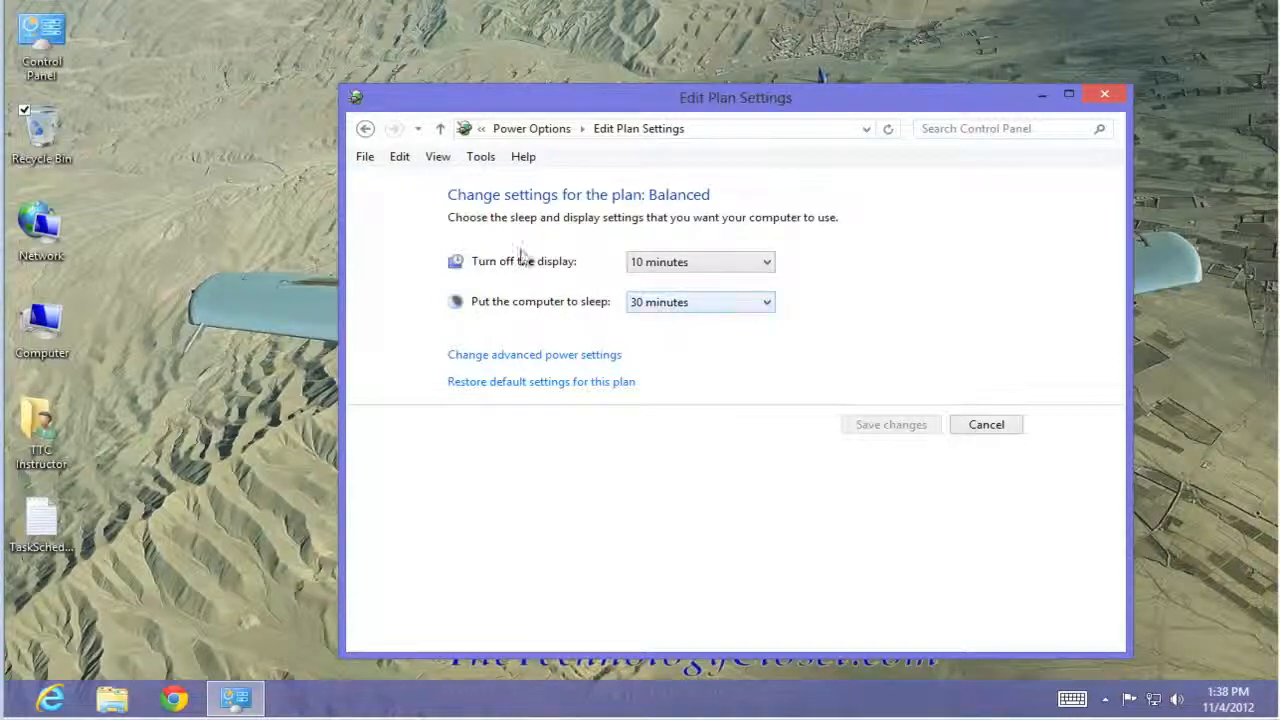
click(365, 130)
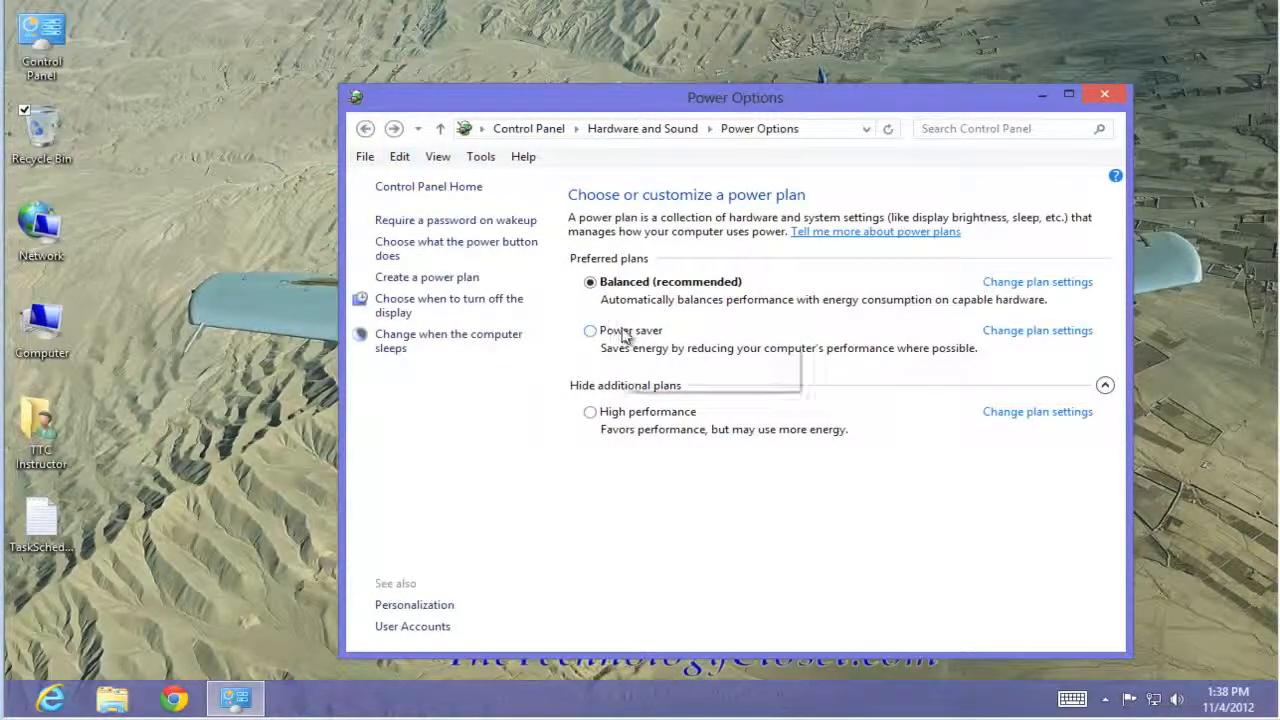
Check the display and sleep settings of the Power saver and High performance plans, cancelling out of each
click(1038, 331)
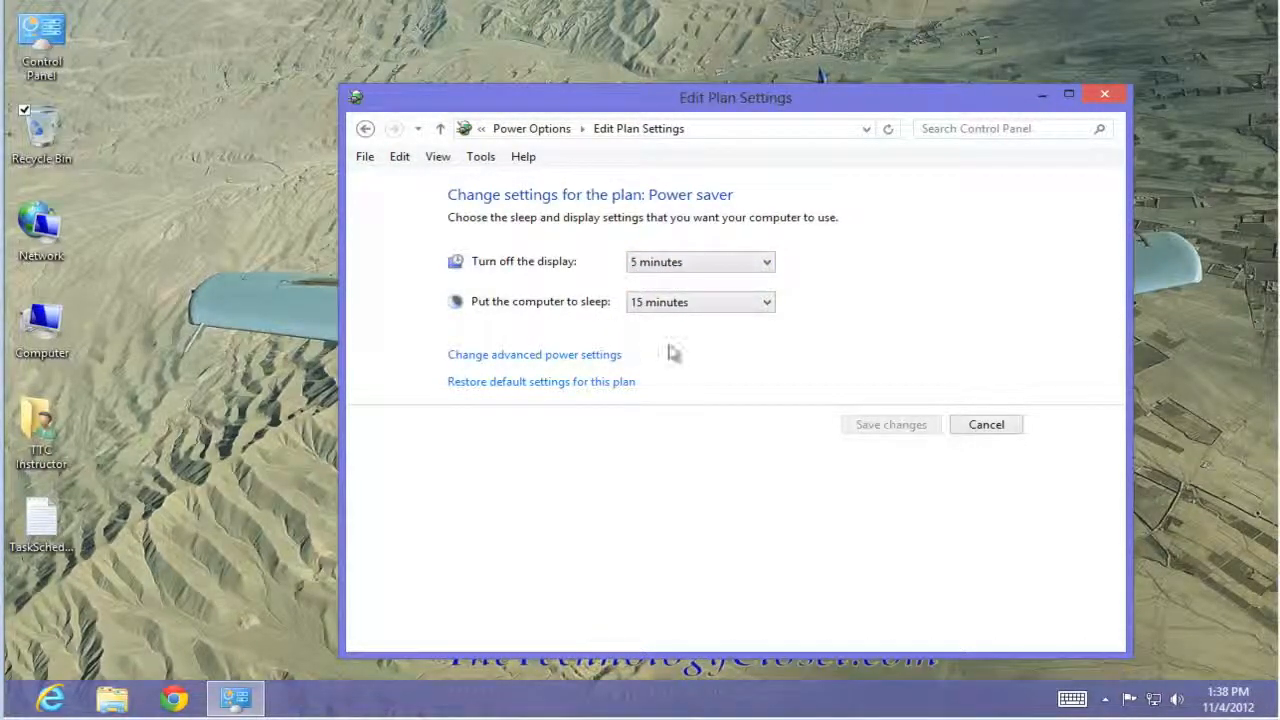
click(988, 424)
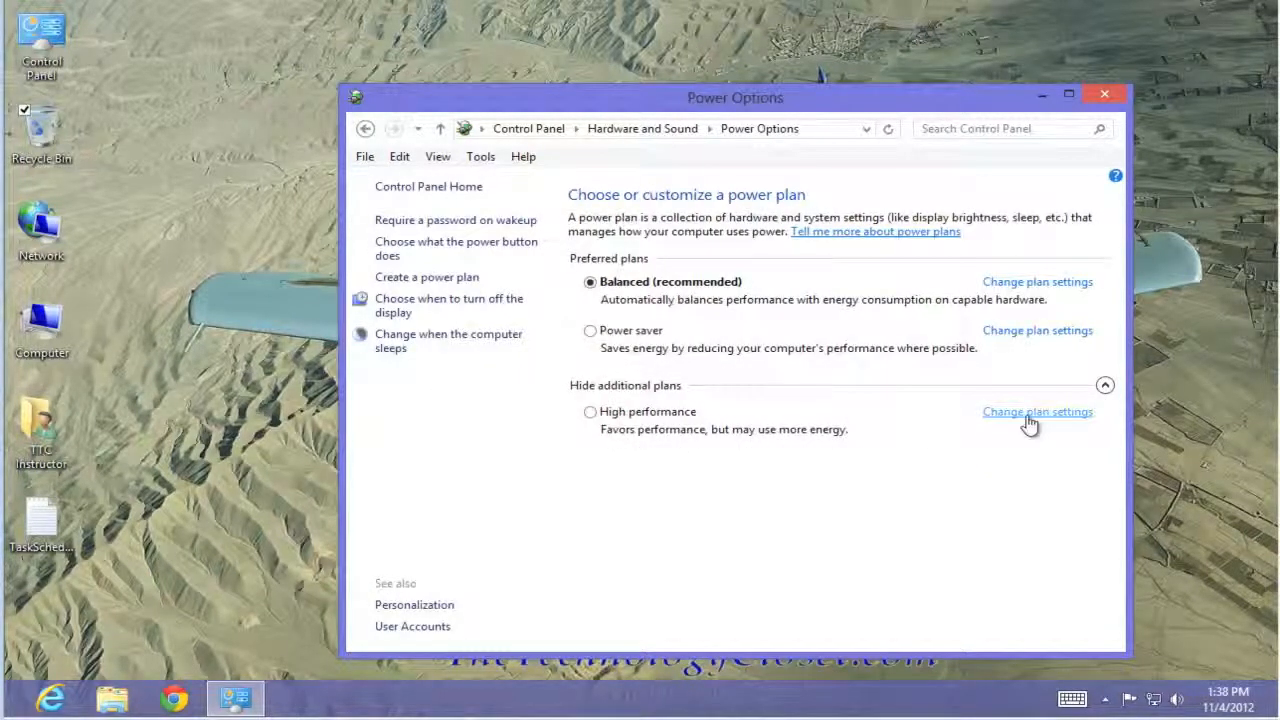
click(1027, 416)
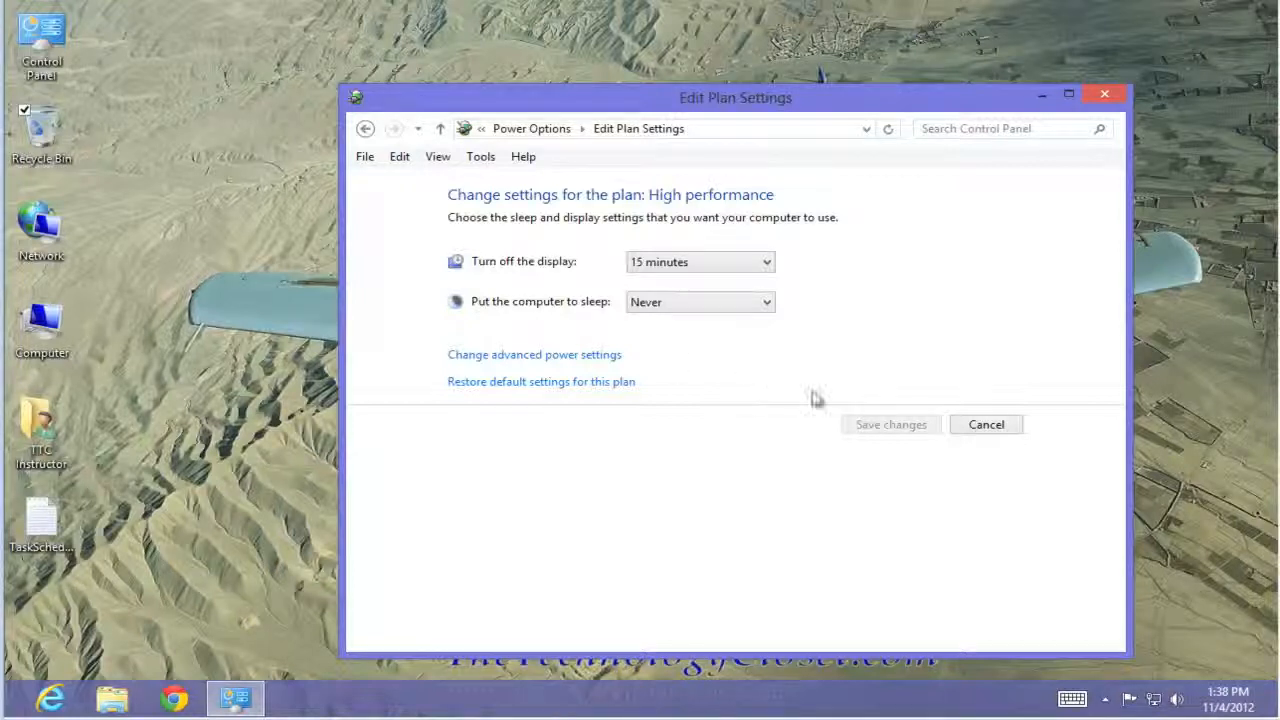
click(986, 425)
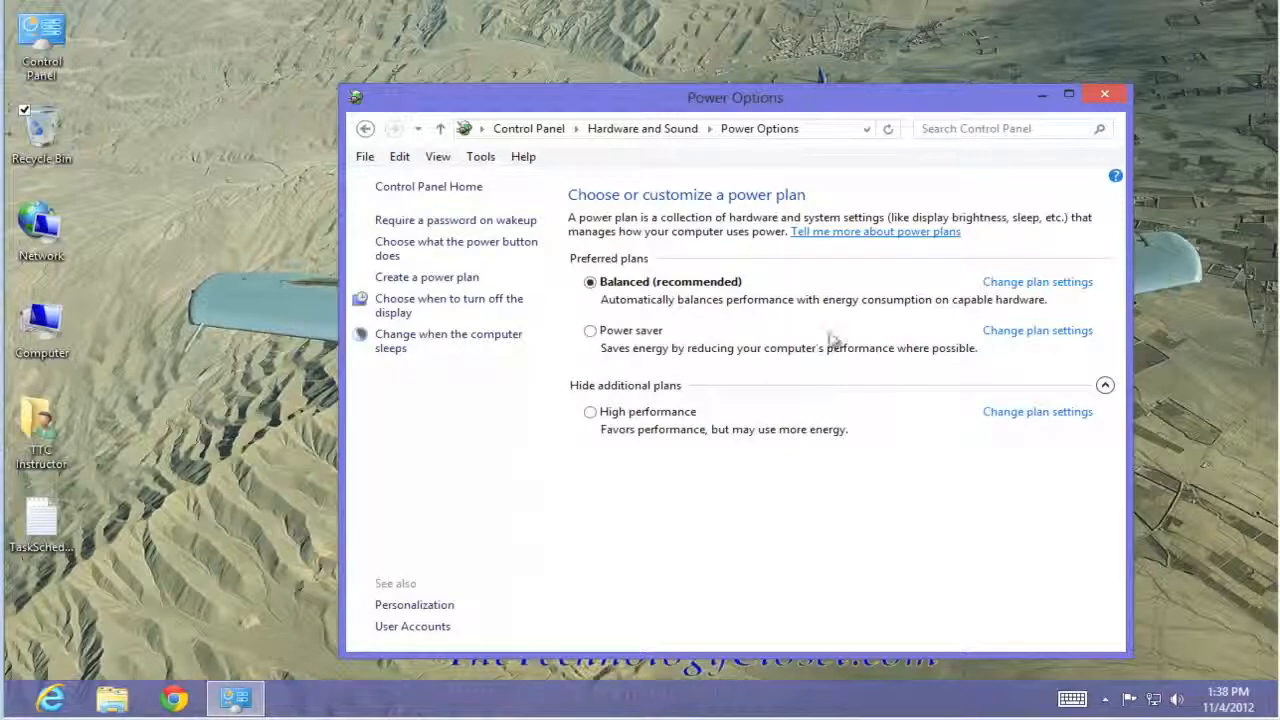
Create My Custom Plan 1 from the Balanced plan with display turn-off and sleep set to Never, and make Balanced the active plan again
click(401, 280)
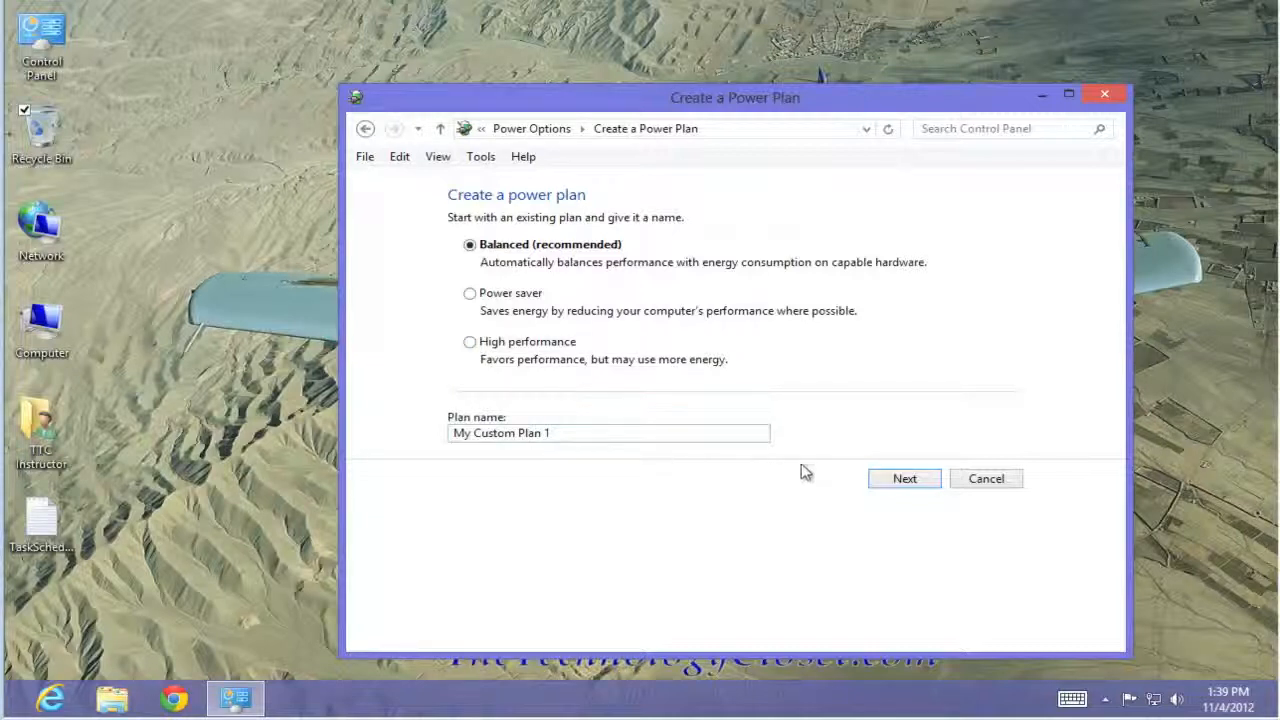
click(905, 482)
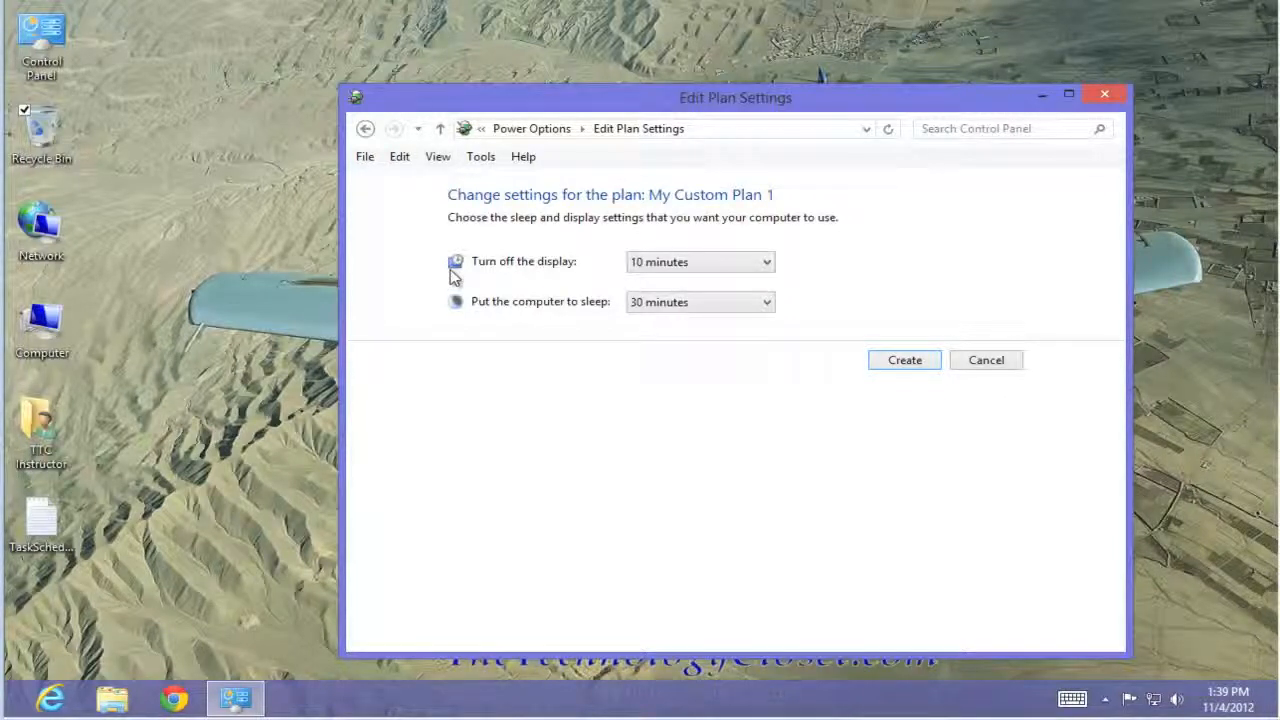
click(768, 263)
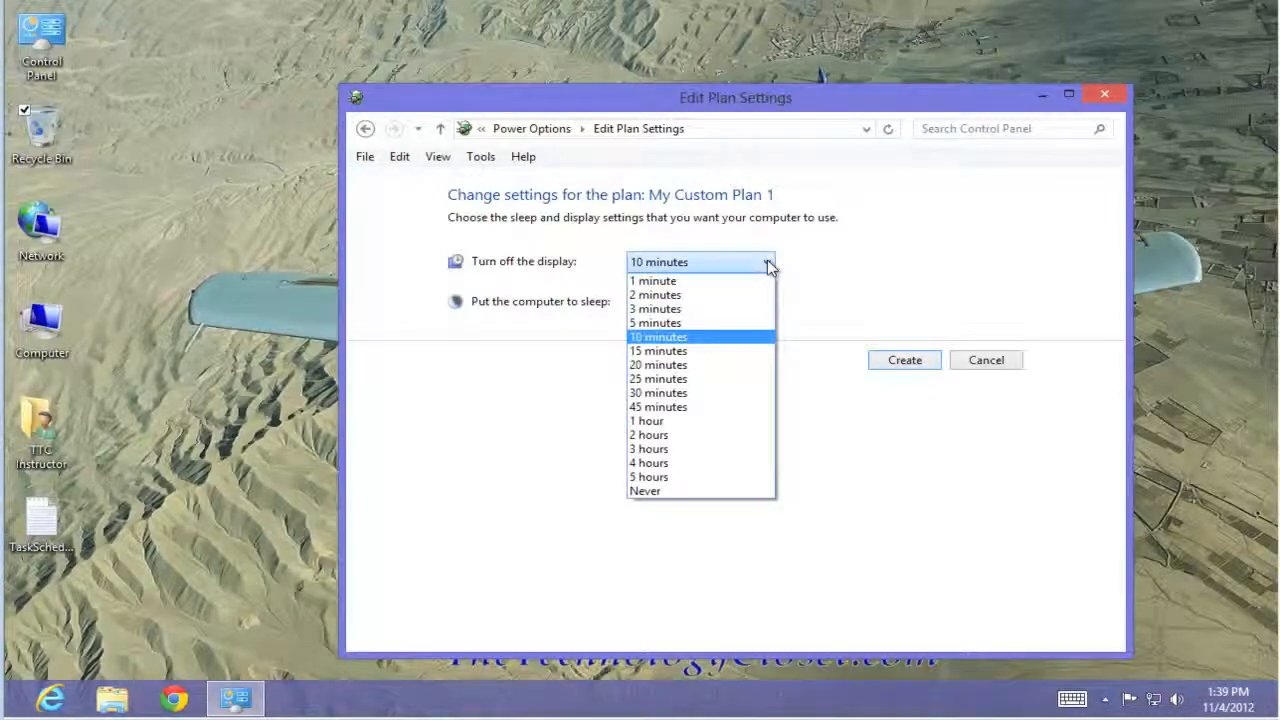
click(652, 491)
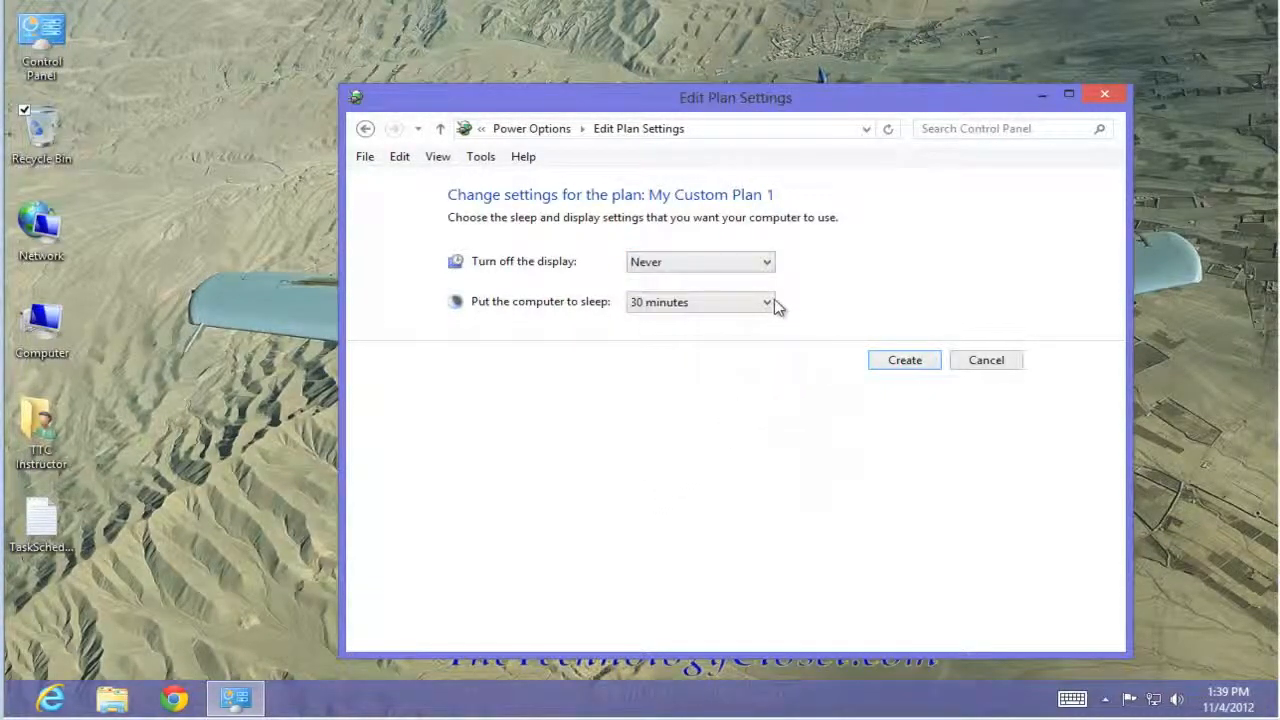
click(771, 305)
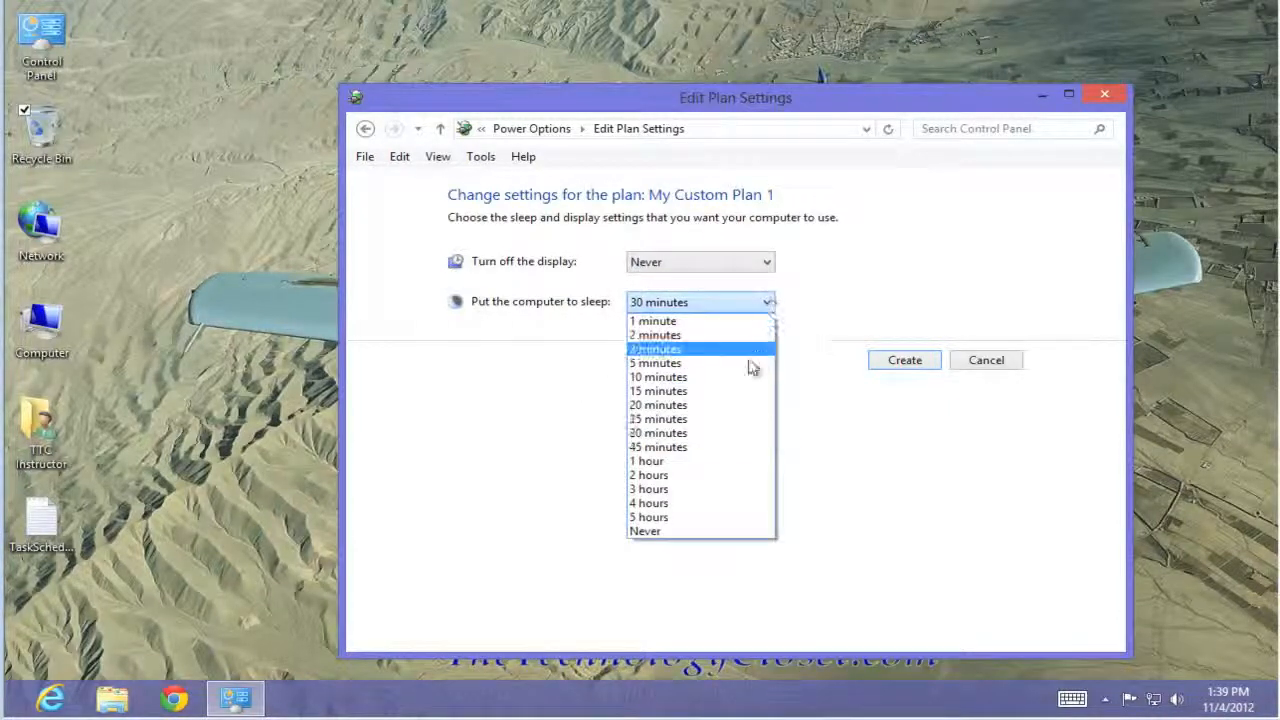
click(665, 531)
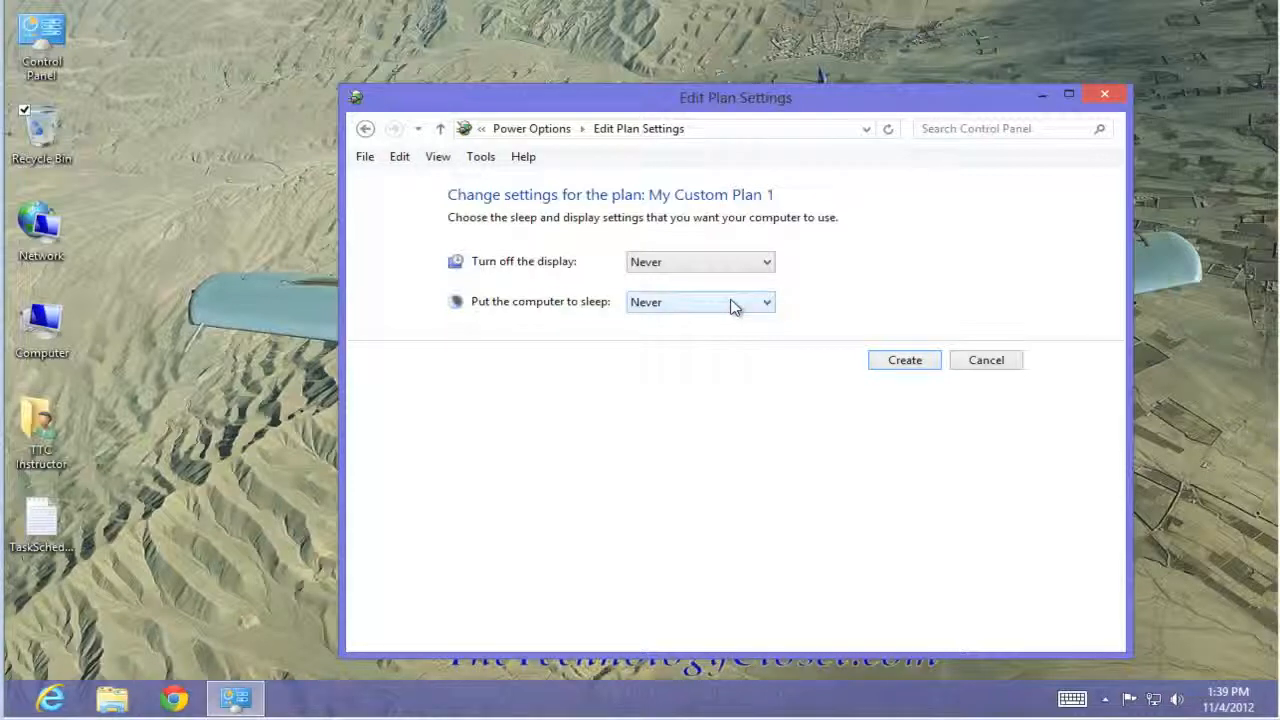
click(905, 362)
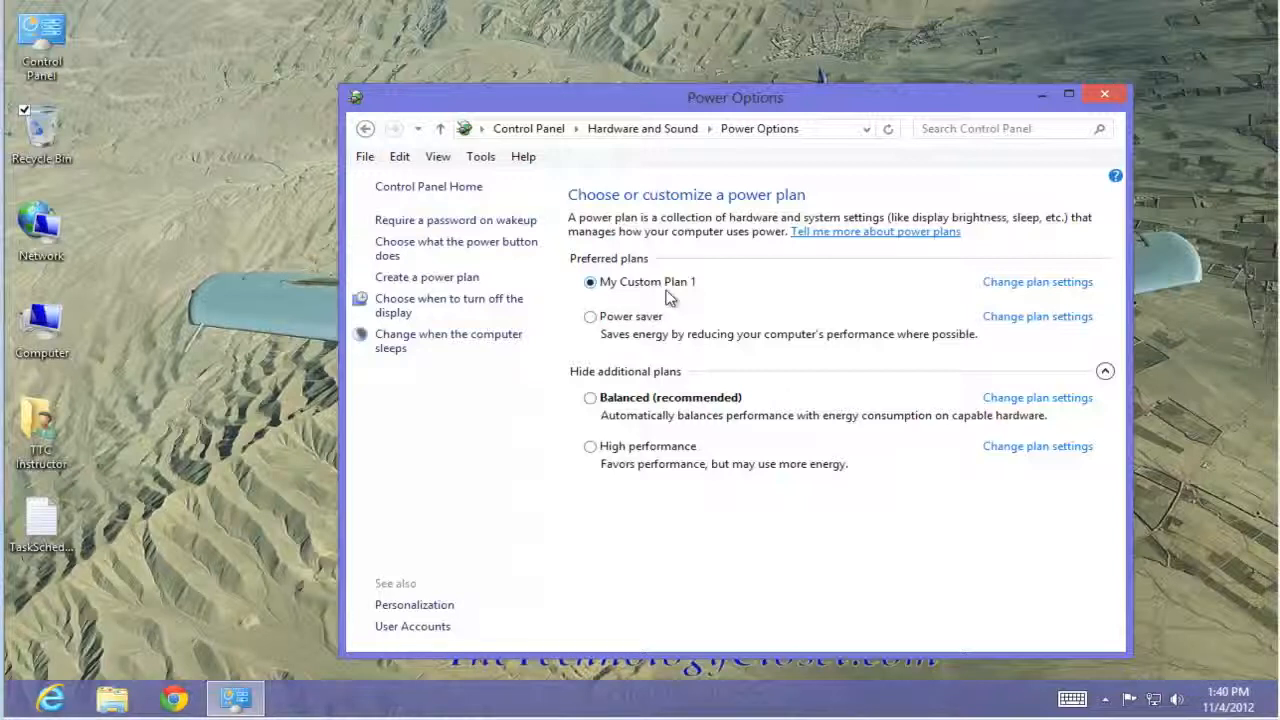
click(590, 398)
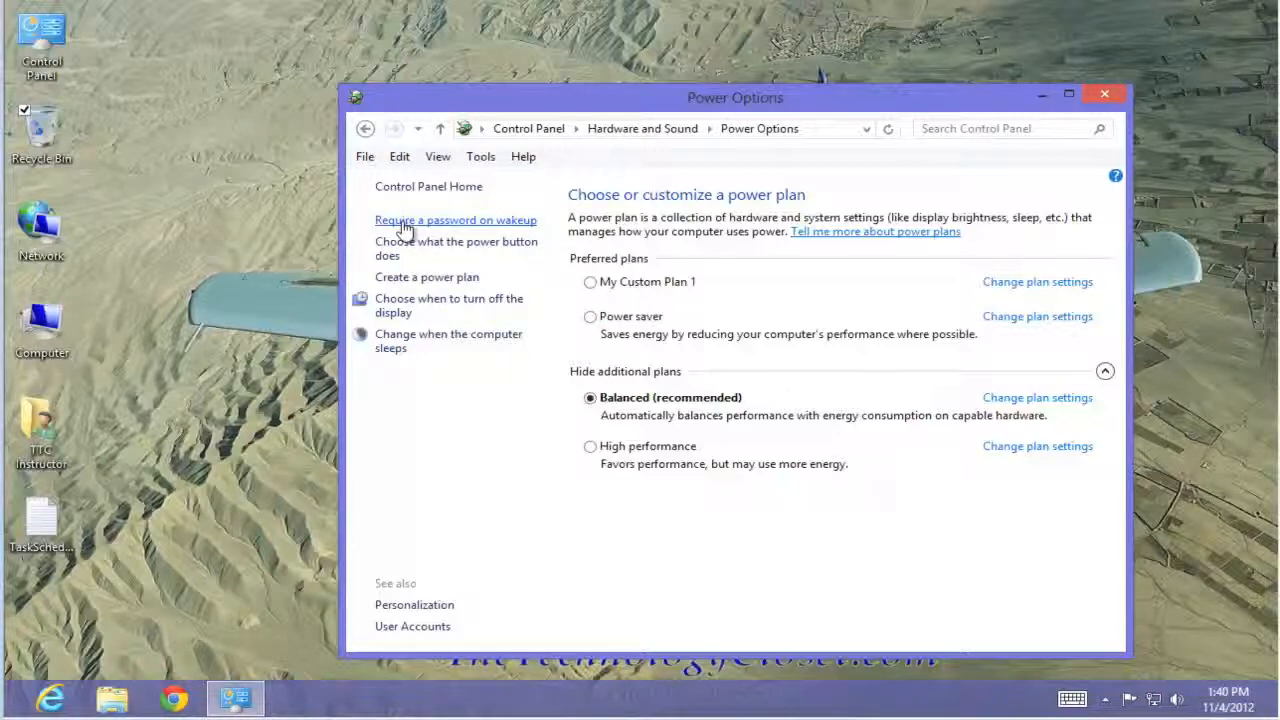
Examine the password-on-wakeup settings and the actions available for the computer's power button, leaving them as they are
click(405, 222)
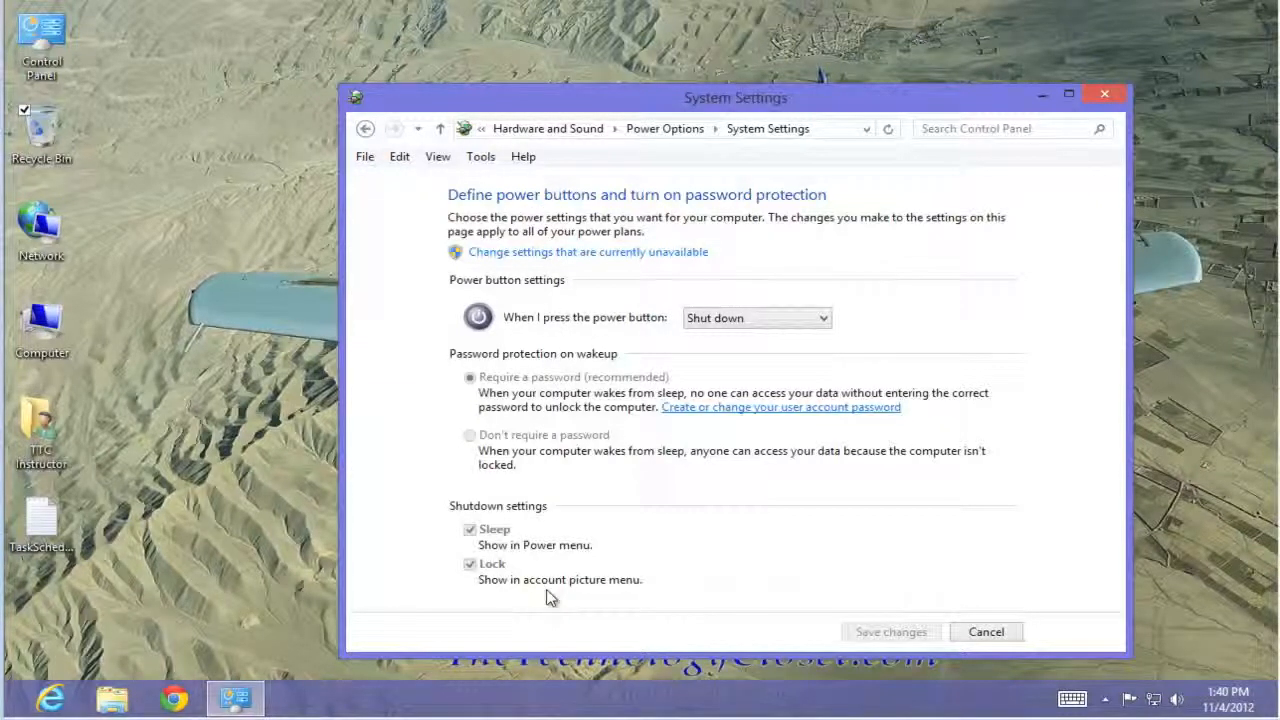
click(366, 130)
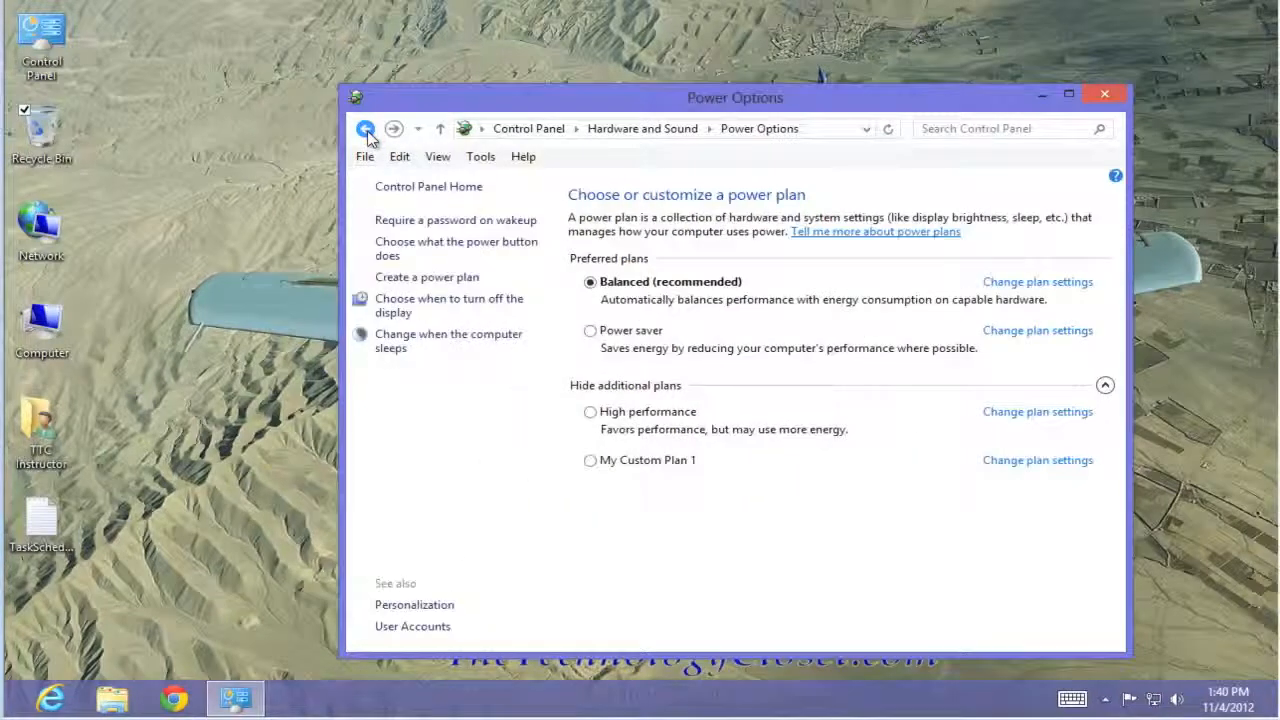
click(398, 250)
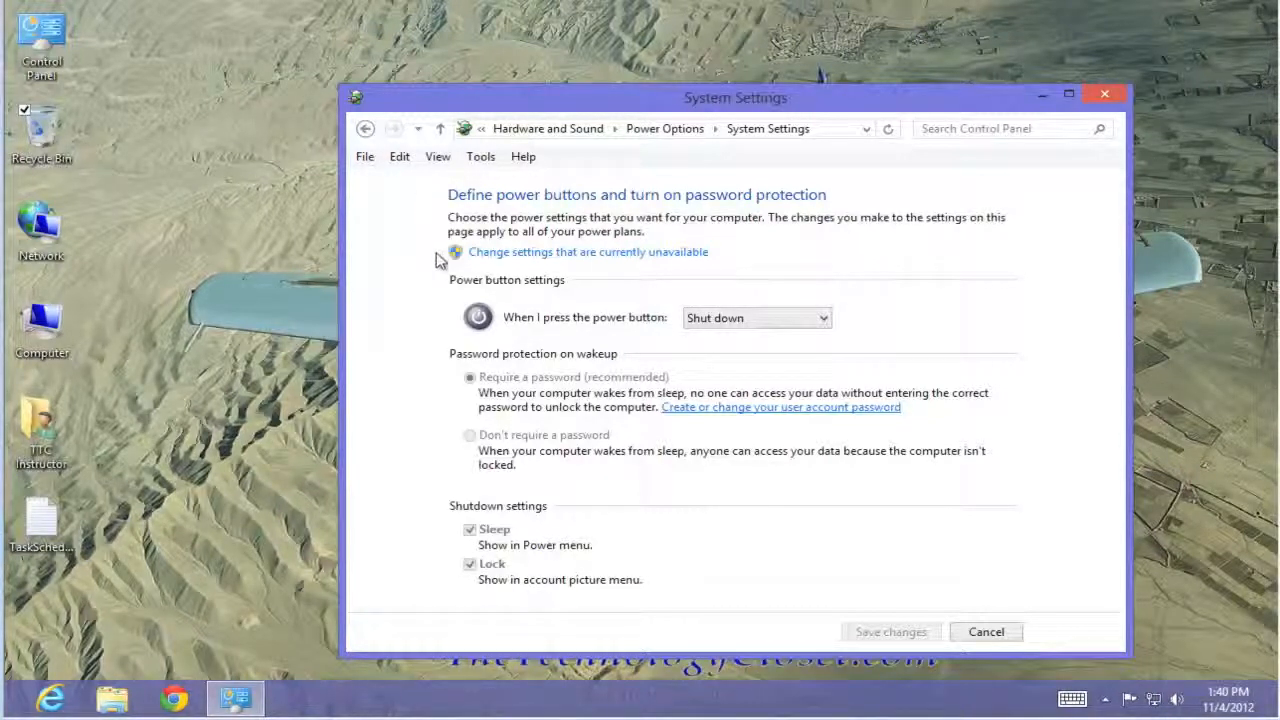
click(825, 320)
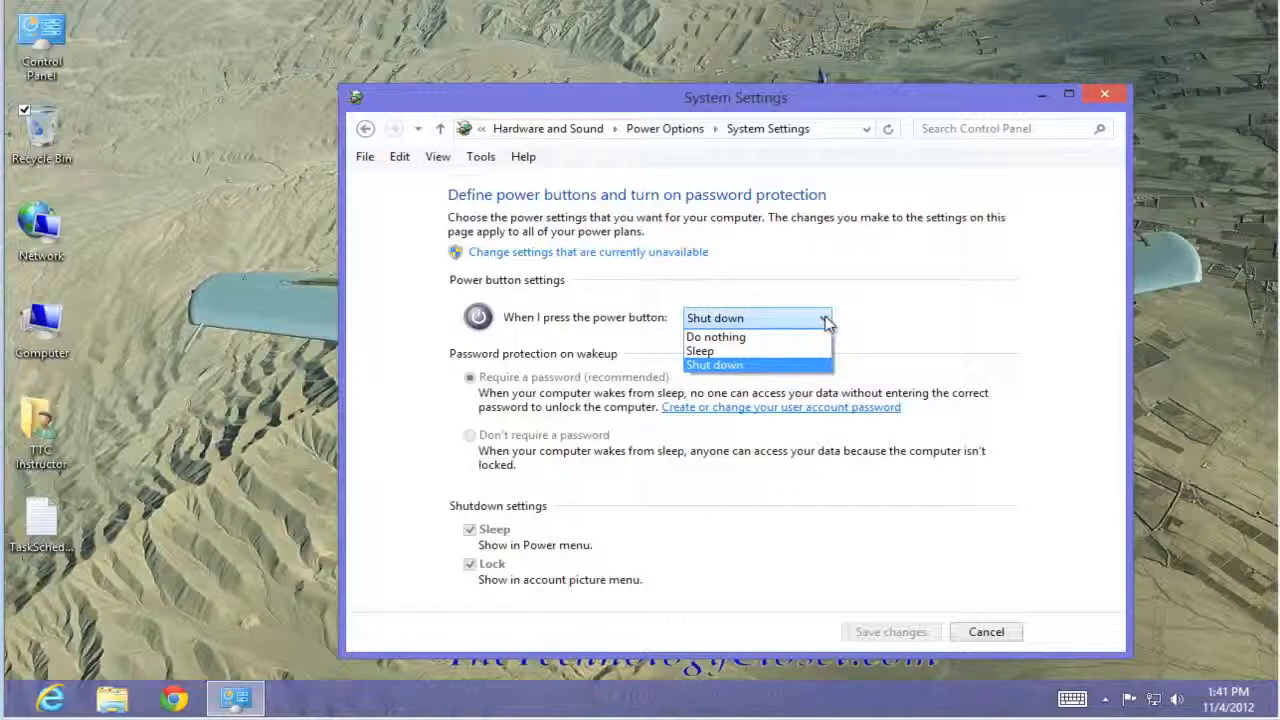
click(880, 302)
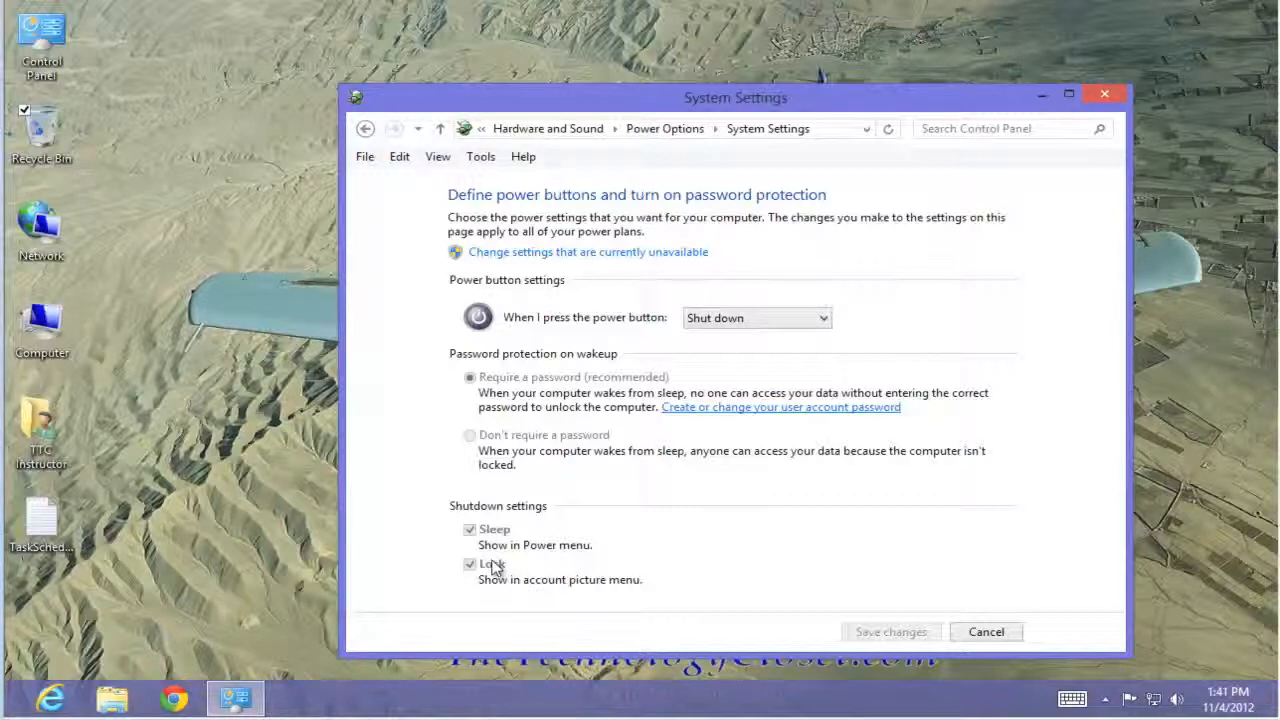
Unlock the unavailable settings and try out Don't require a password with Sleep and Lock disabled, discarding the changes
click(514, 256)
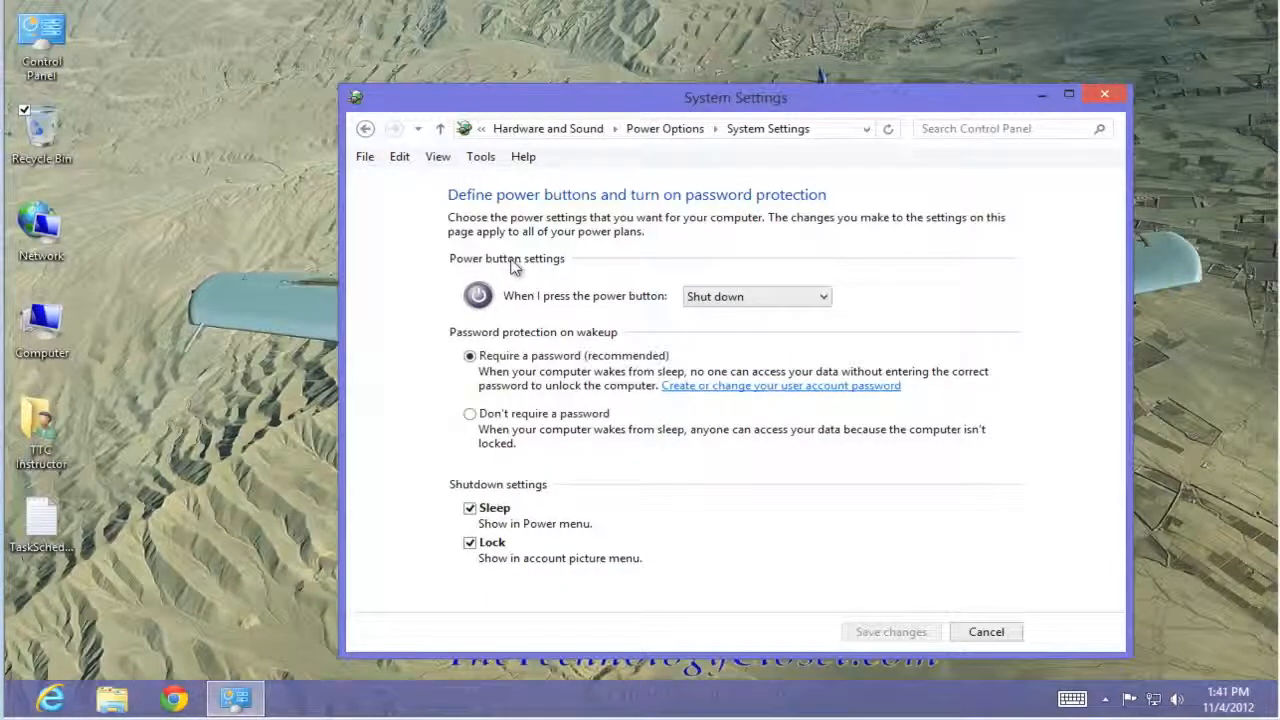
click(470, 415)
click(470, 509)
click(472, 546)
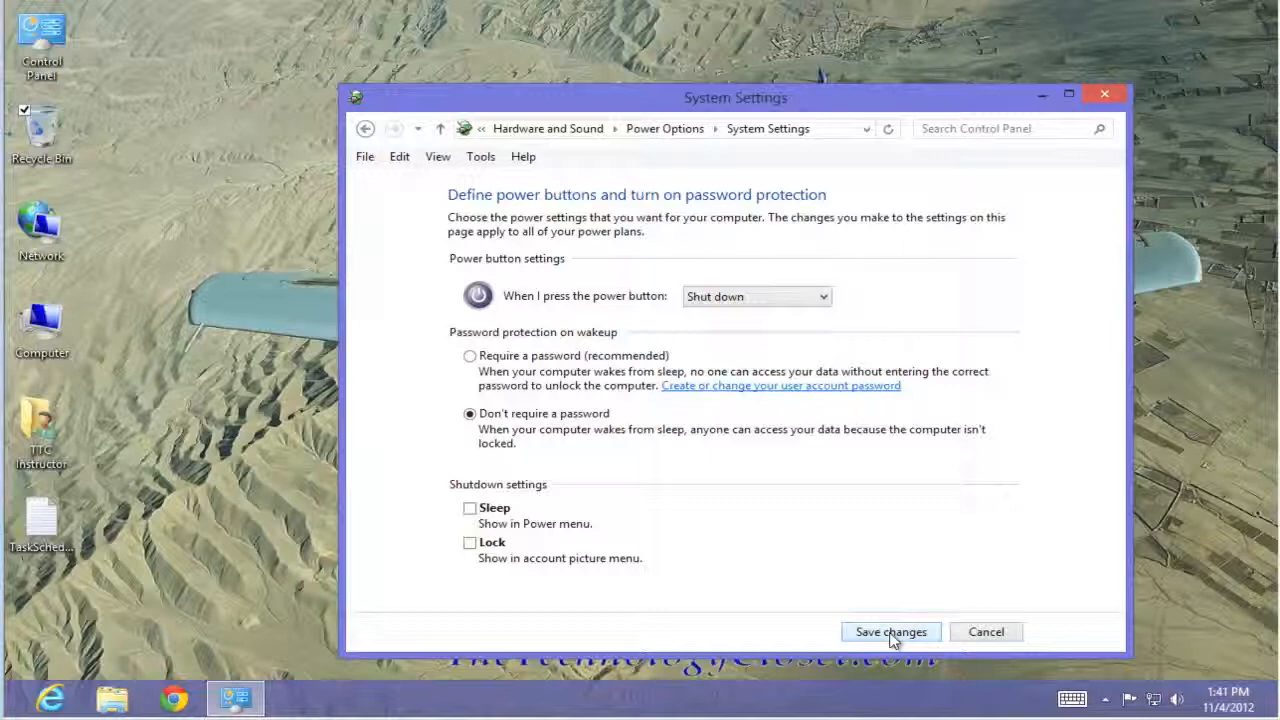
click(986, 632)
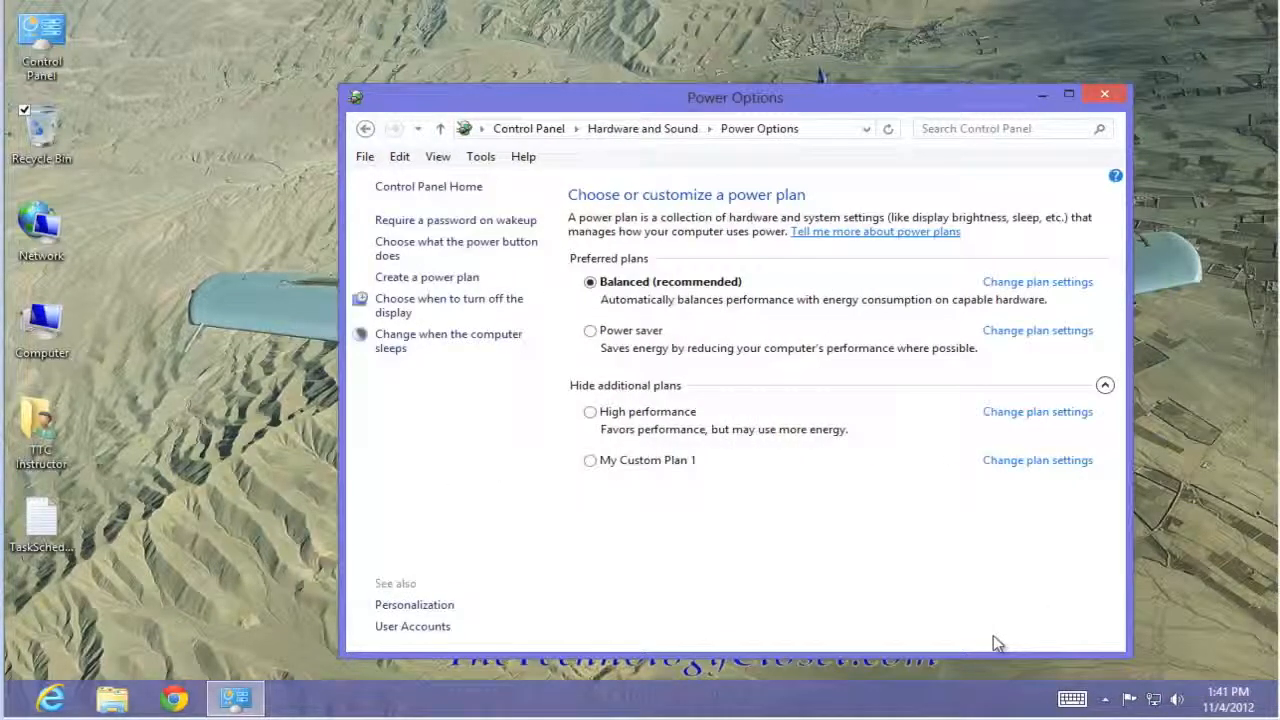